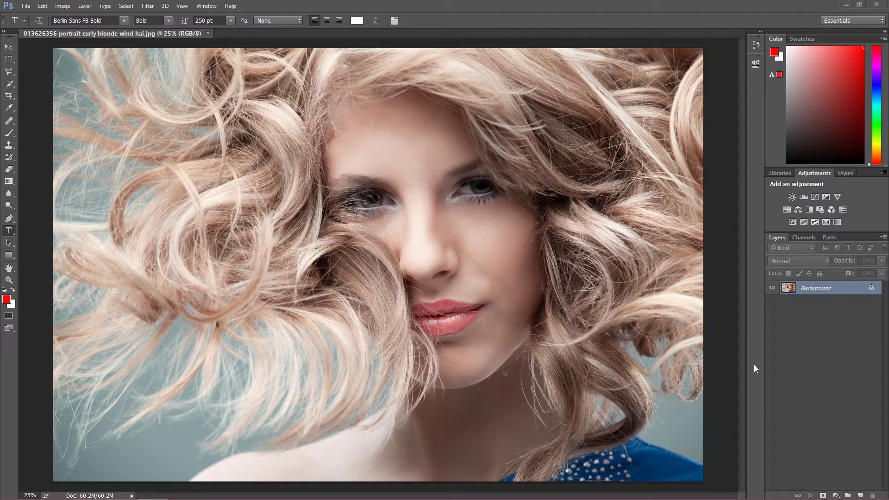
Step: Duplicate the Background layer as a copy named 'Blur'
drag(814, 294, 813, 290)
right_click(813, 288)
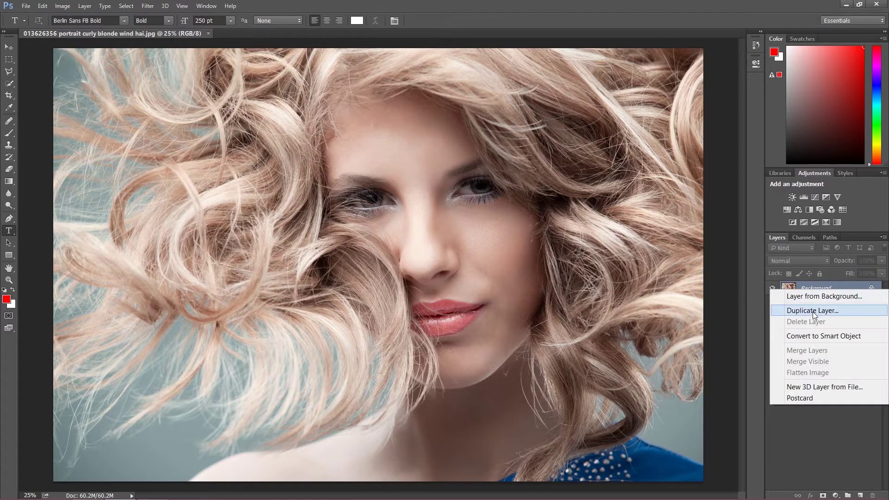
click(814, 311)
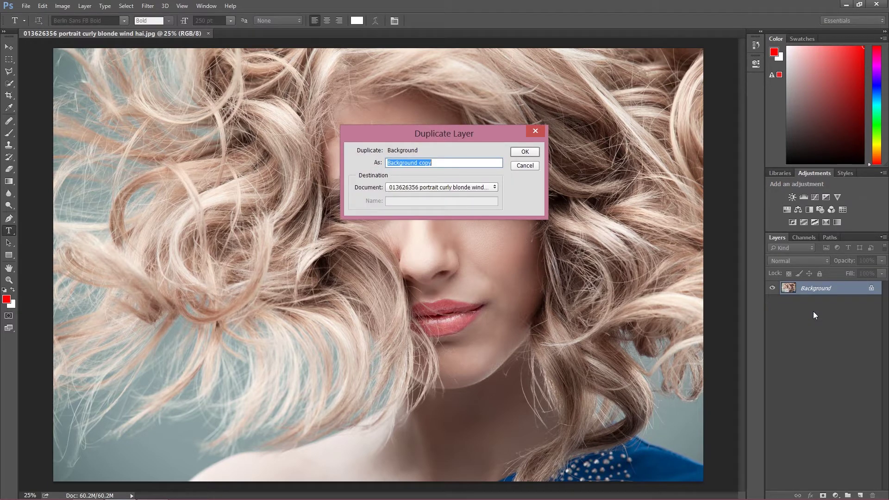
text(Blur)
key(Return)
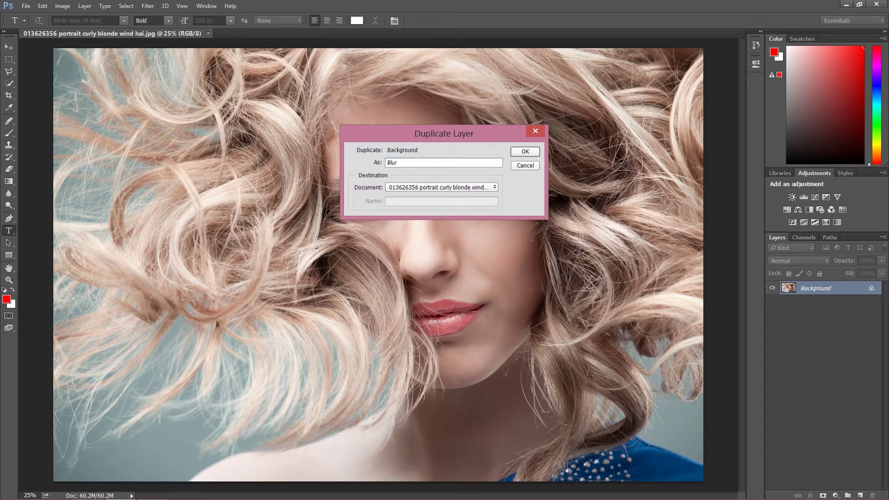
Step: Duplicate Background again as 'High Pass', move it above Blur, and hide it
click(810, 305)
right_click(810, 304)
click(807, 326)
text(High )
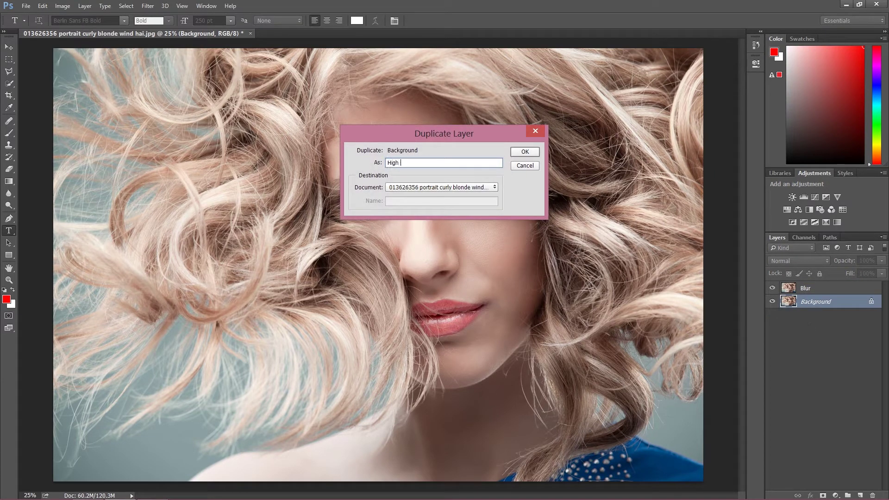
text(Pass)
key(Return)
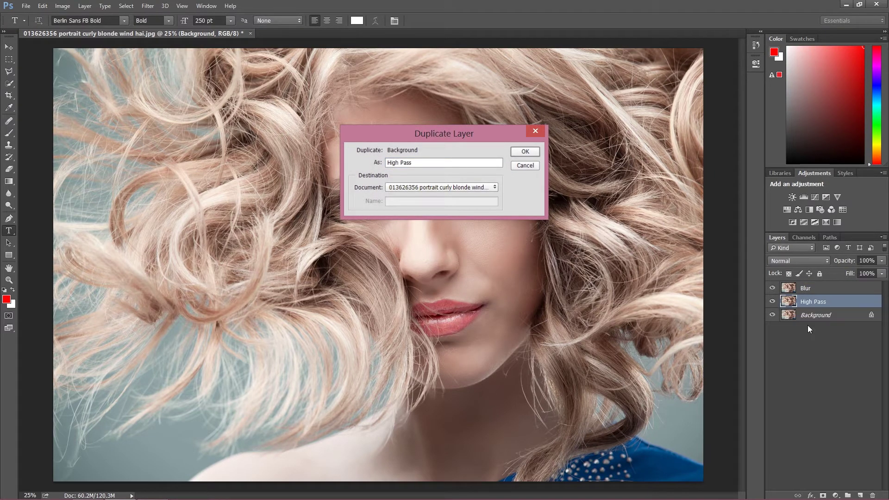
drag(805, 303, 806, 288)
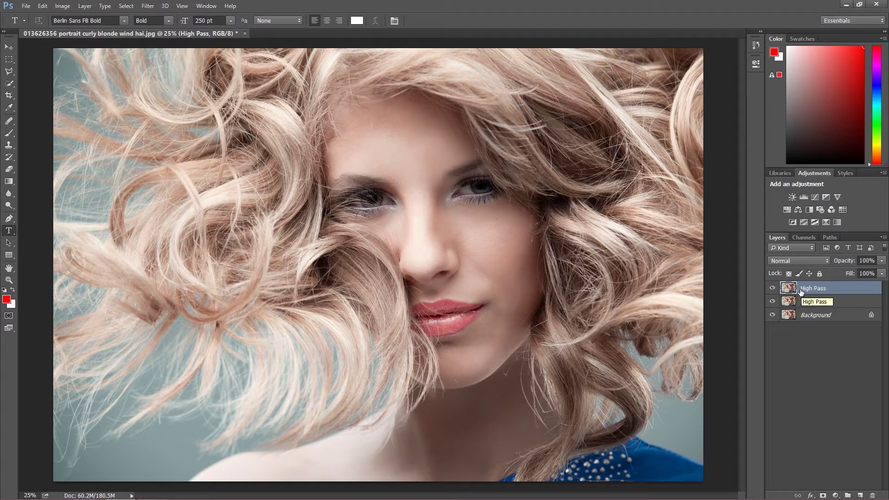
click(771, 288)
Step: Give the Blur layer a 10-pixel Gaussian Blur, then show and select the High Pass layer
click(772, 301)
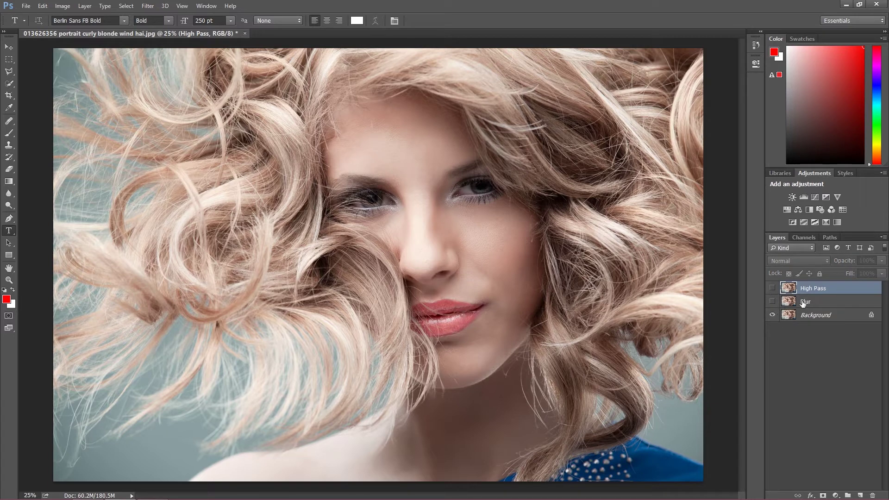
click(798, 302)
click(771, 301)
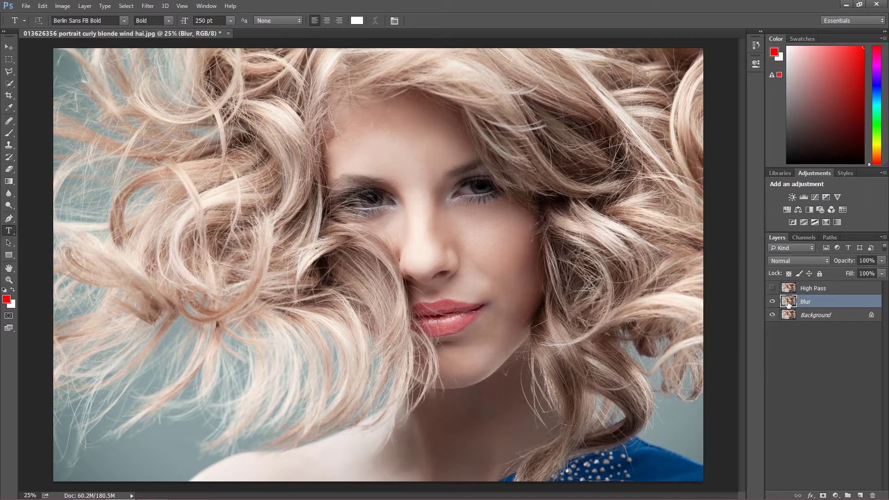
click(147, 6)
mouse_move(194, 146)
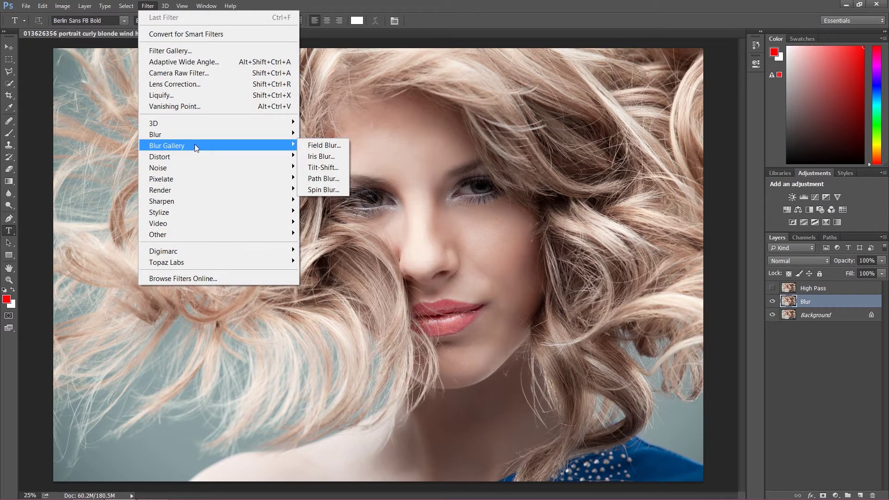
click(341, 178)
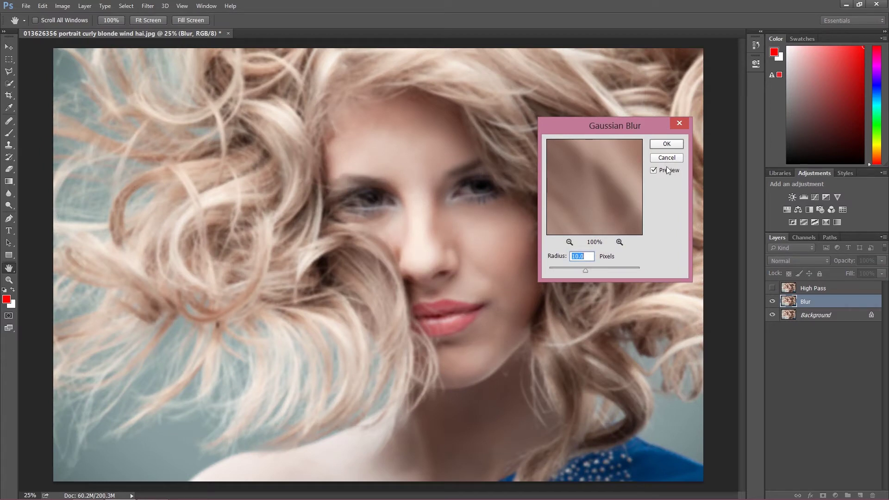
click(665, 144)
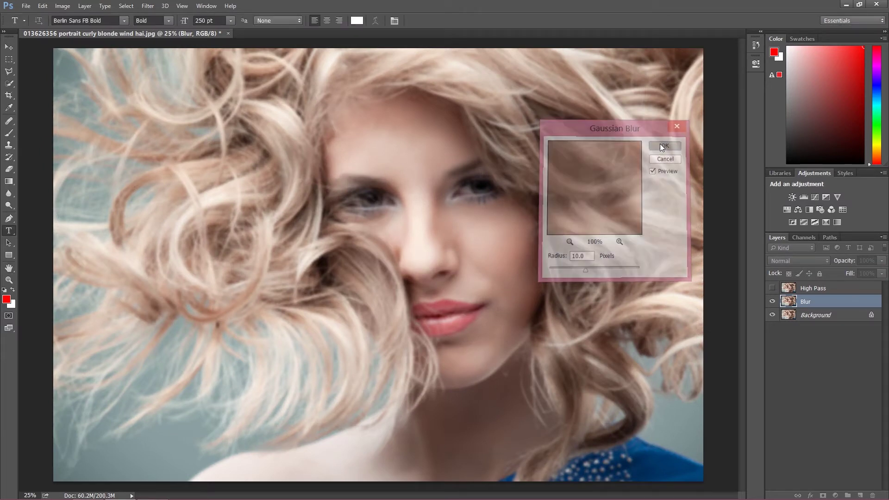
click(773, 288)
click(792, 289)
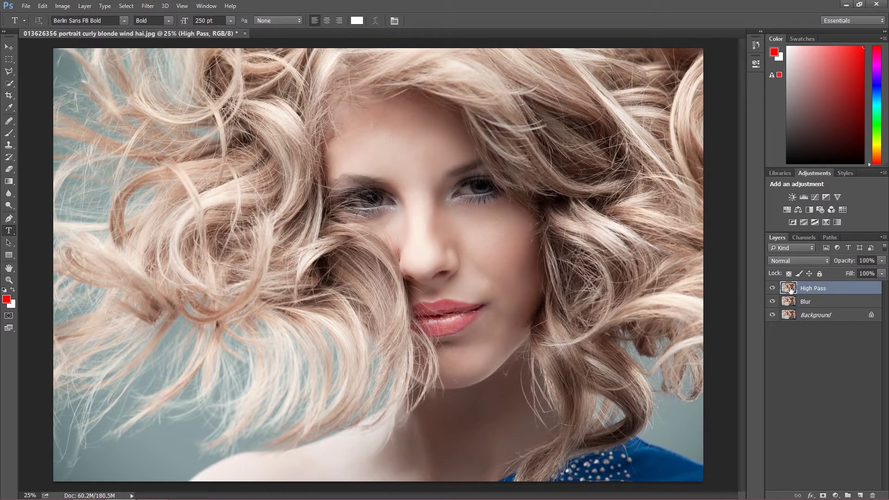
Step: Apply the High Pass filter to the High Pass layer
click(147, 6)
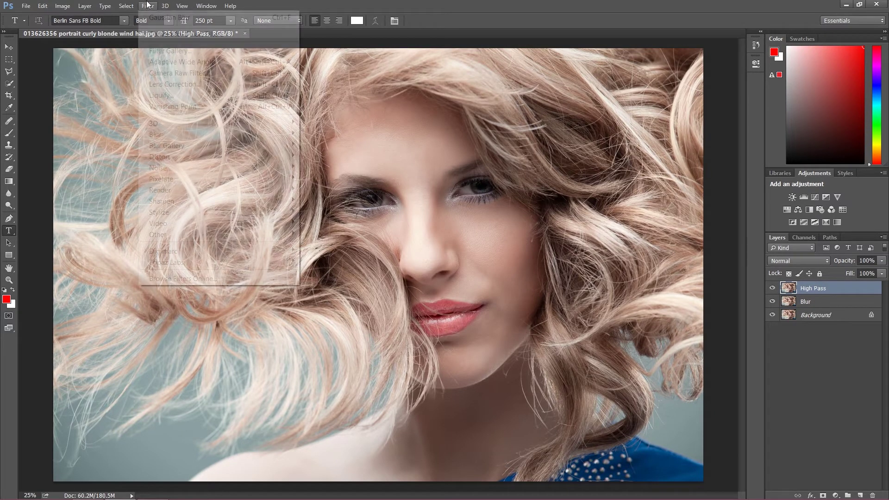
mouse_move(259, 126)
mouse_move(265, 234)
click(324, 245)
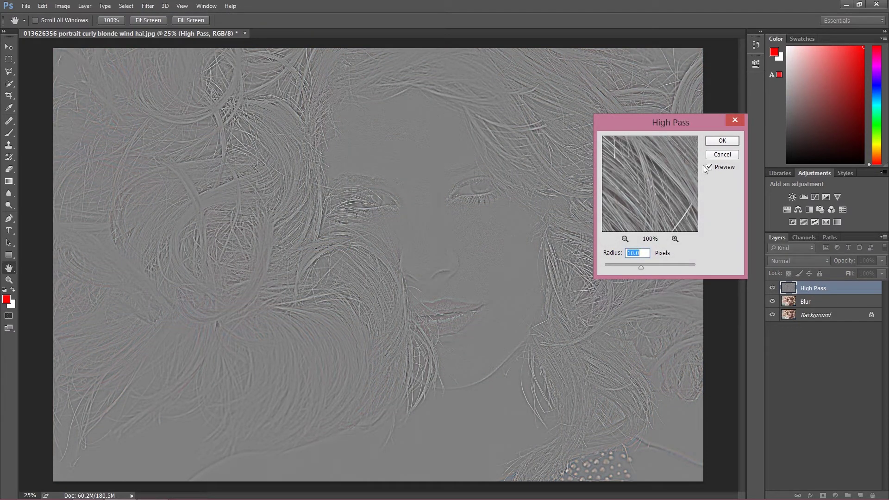
click(714, 140)
key(t)
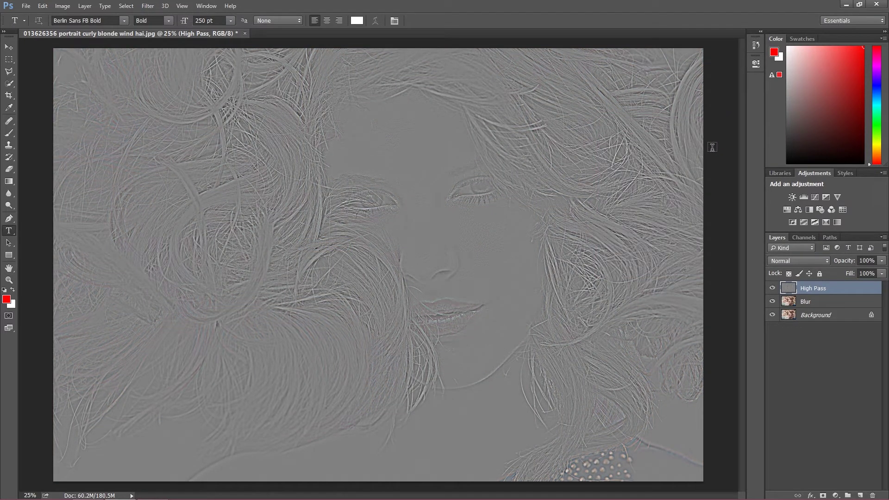
Step: Set the High Pass layer's blend mode to Linear Light and toggle it to compare
click(815, 261)
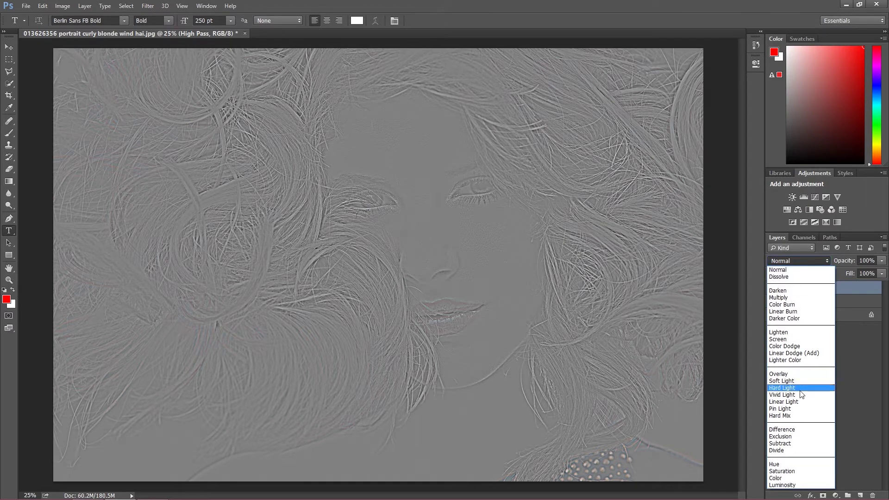
click(799, 401)
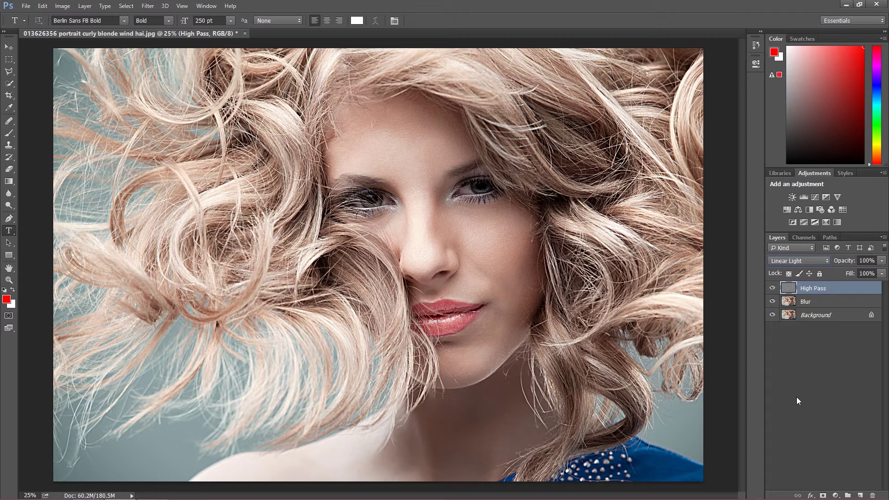
click(772, 288)
click(772, 288)
Step: Group the High Pass and Blur layers and name the group 'sharpen'
shift+click(802, 303)
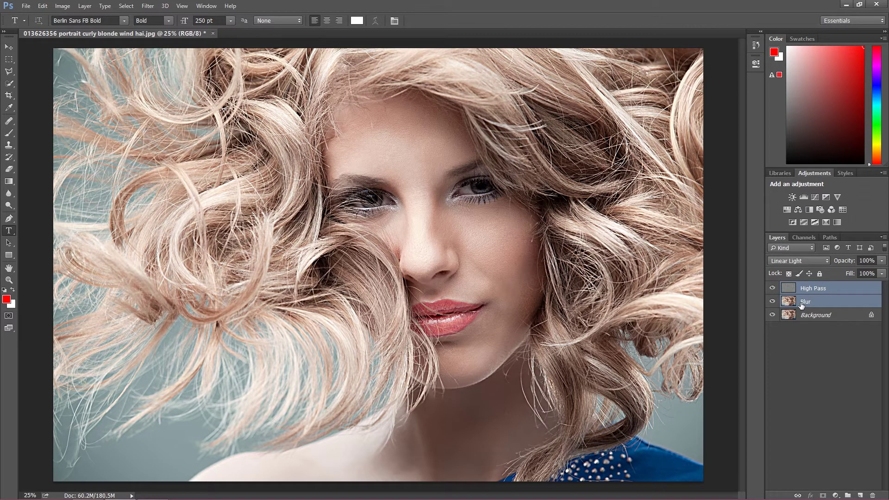
key(ctrl+g)
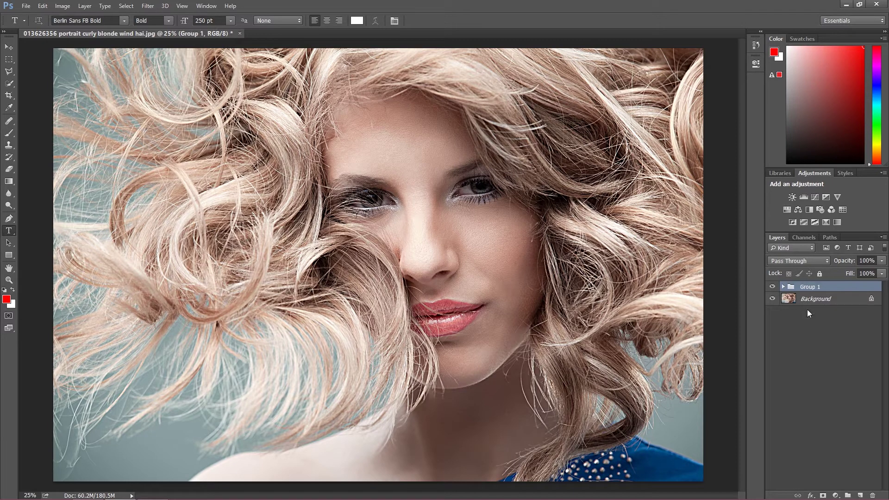
double_click(810, 287)
text(sharpen)
key(Return)
click(829, 300)
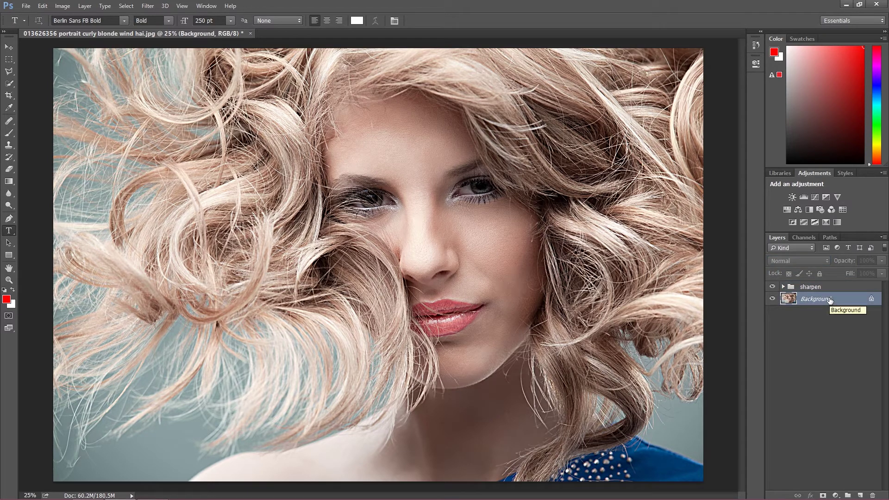
Step: Duplicate the Background layer as 'smart sharpen' and move it to the top of the stack
right_click(828, 299)
click(806, 321)
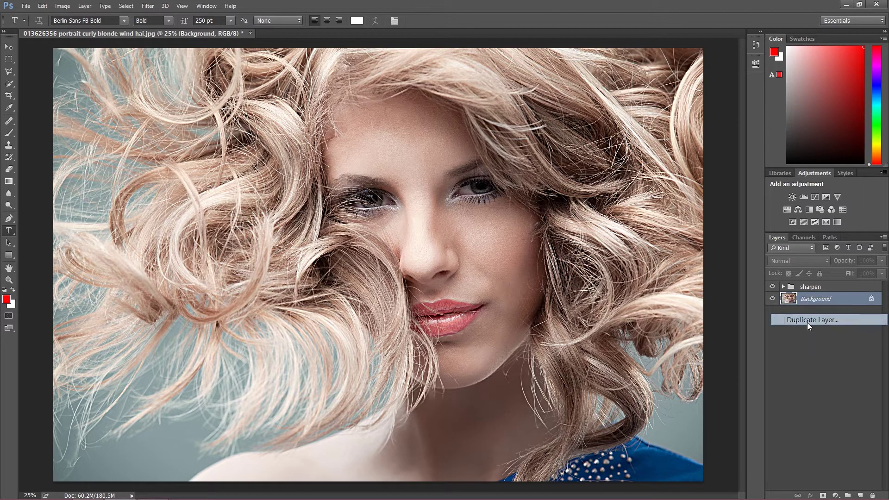
text(sma)
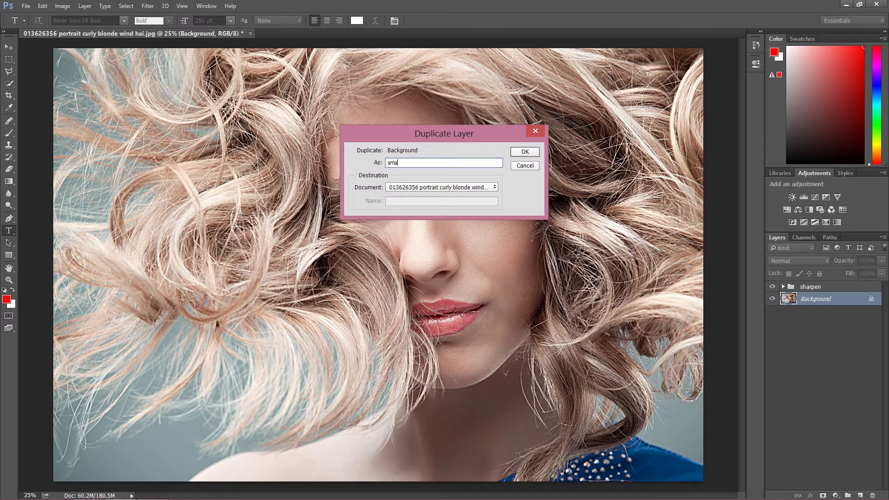
text(rt sharpen)
key(Return)
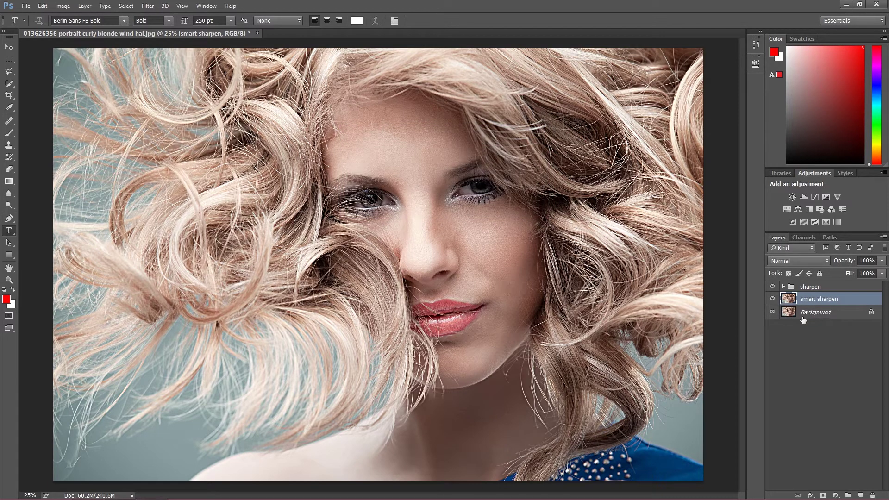
drag(813, 302, 812, 282)
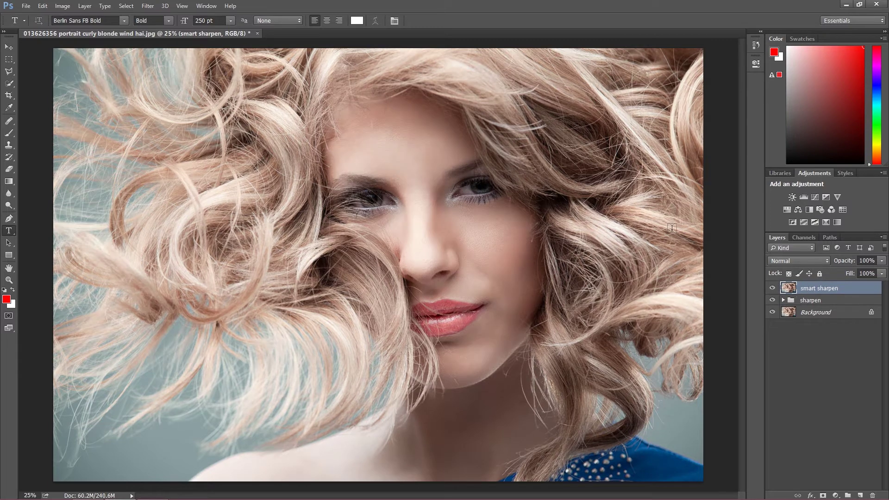
Step: Apply Smart Sharpen at 221% amount, 8.1 px radius, 50% noise reduction
click(148, 6)
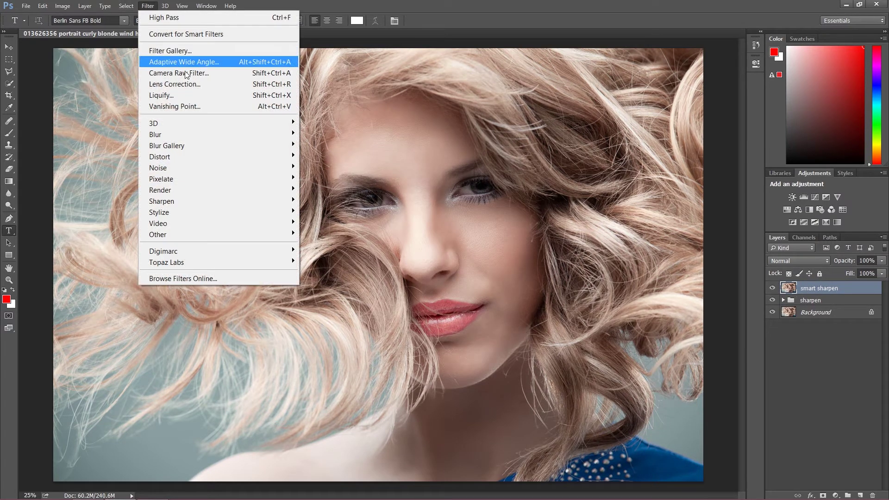
mouse_move(225, 202)
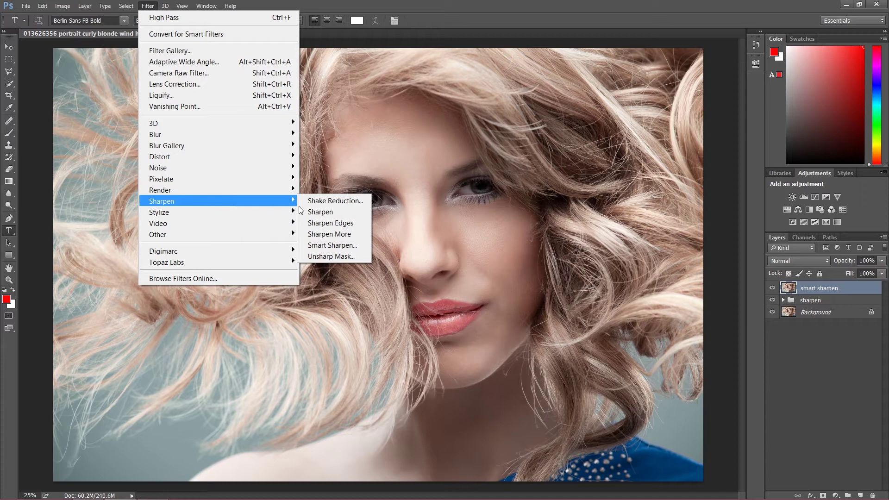
click(342, 245)
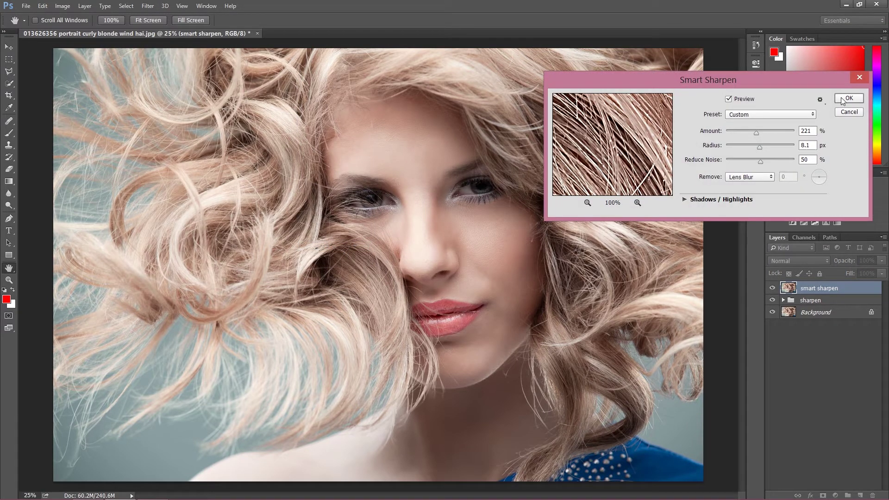
click(847, 99)
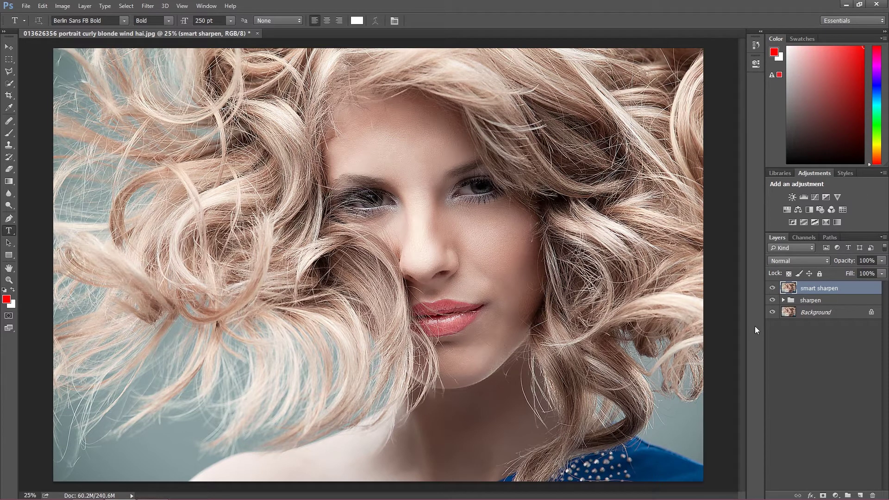
click(772, 300)
click(772, 288)
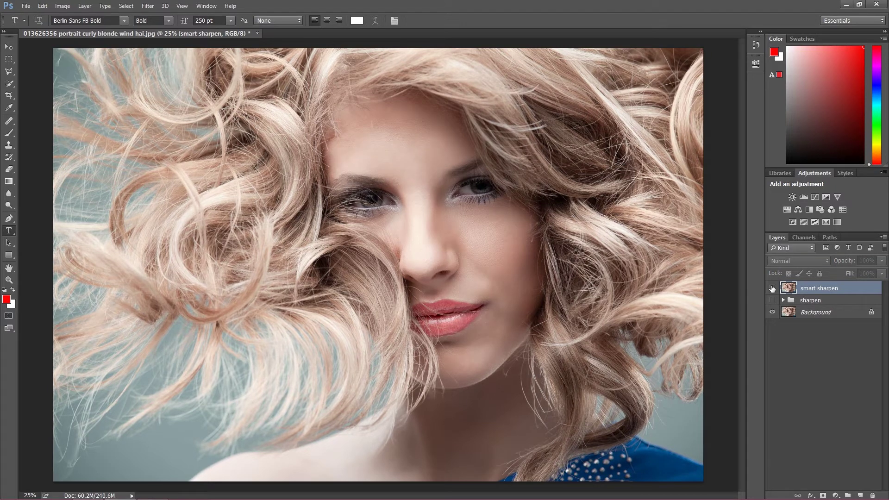
click(771, 288)
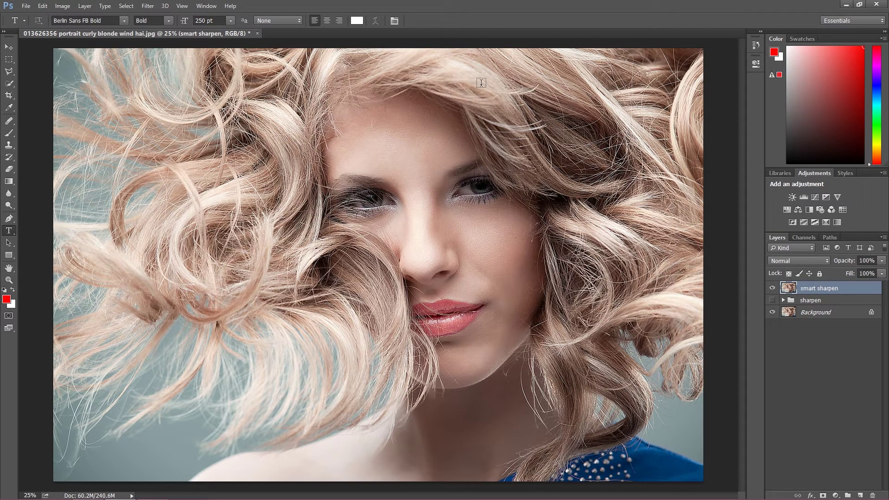
click(9, 47)
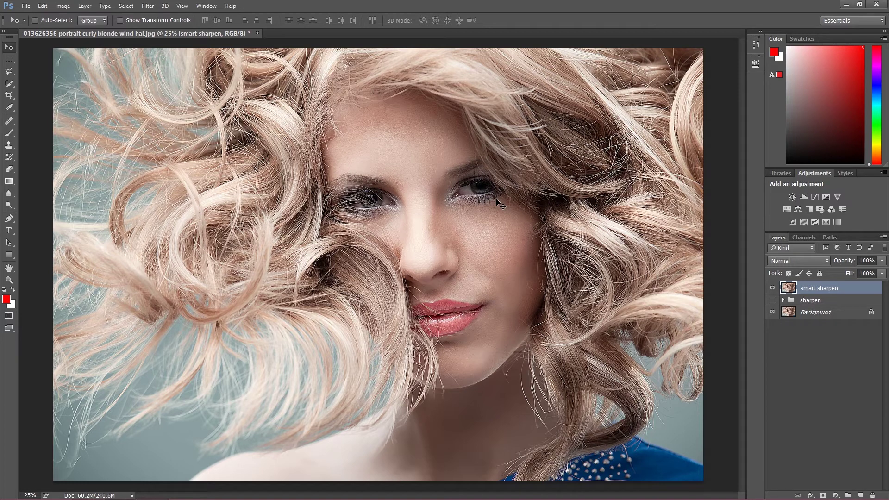
click(772, 300)
Step: Hide smart sharpen, show Blur inside the sharpen group, then toggle smart sharpen to compare
click(772, 289)
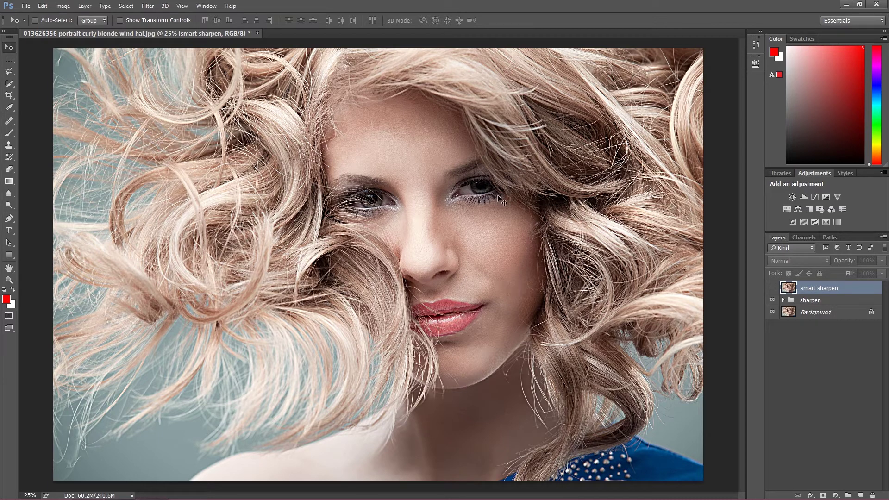
click(783, 300)
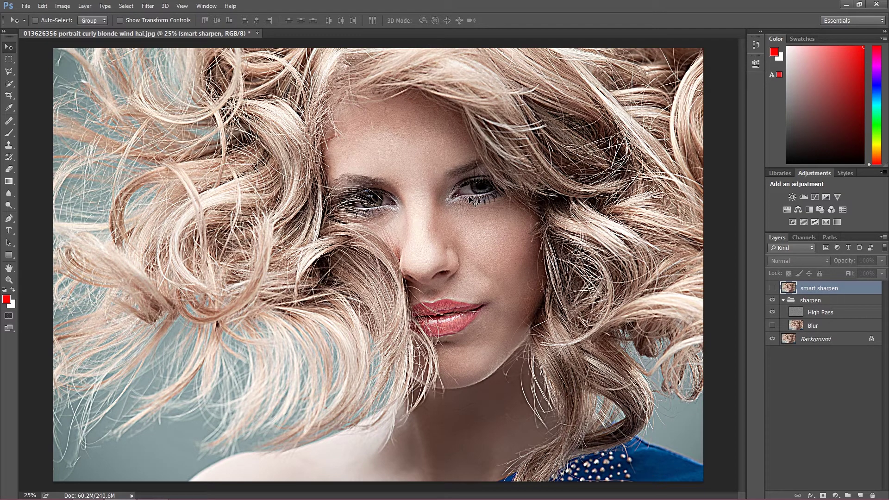
click(771, 325)
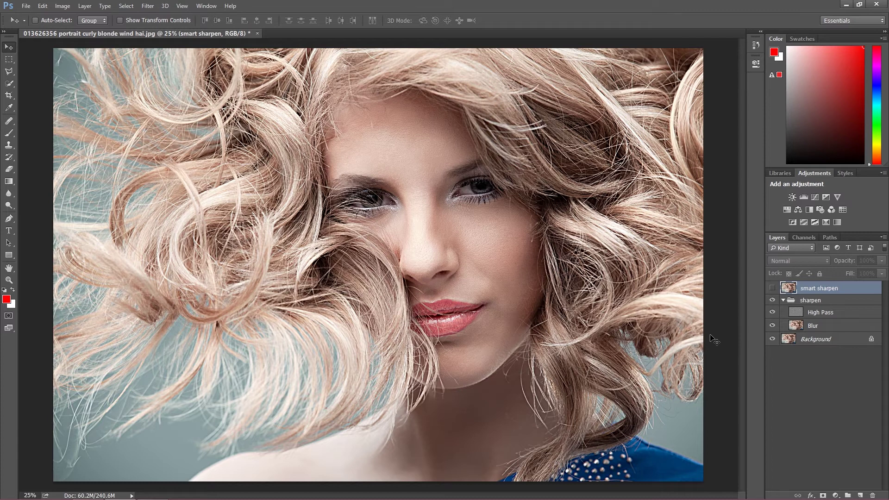
click(772, 288)
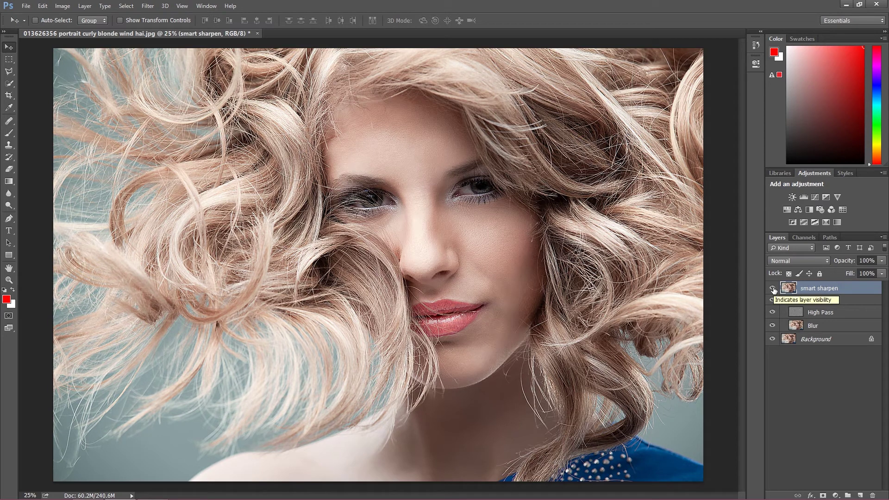
click(772, 287)
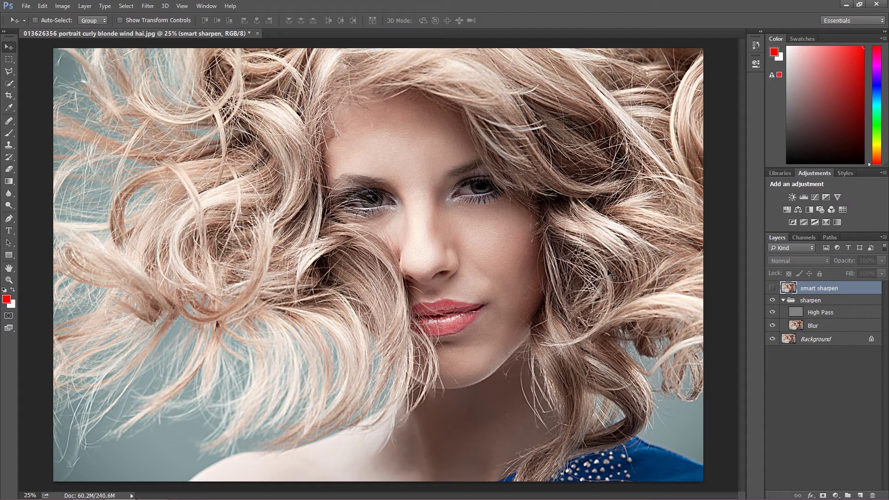
click(772, 288)
click(772, 288)
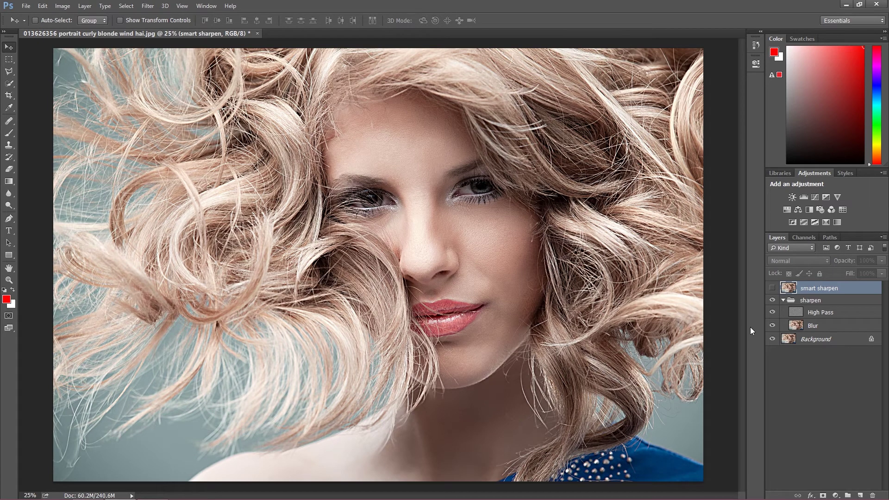